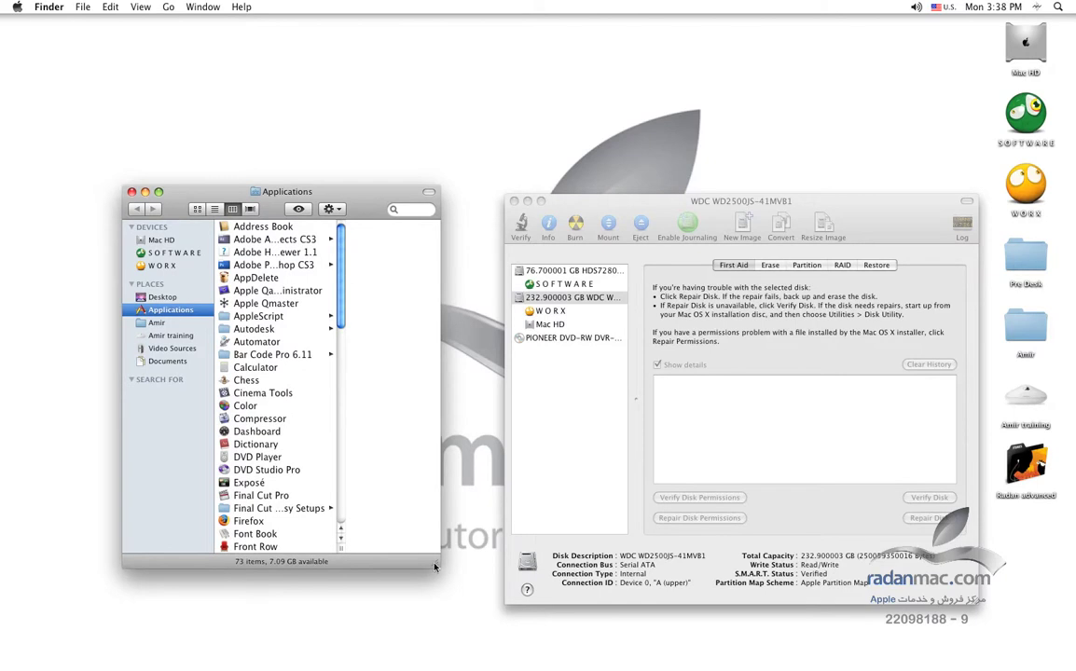
View the file info and access permissions of DVD Player in the Applications folder, and close the info window
{"action": "left_click", "coordinate": [266, 458]}
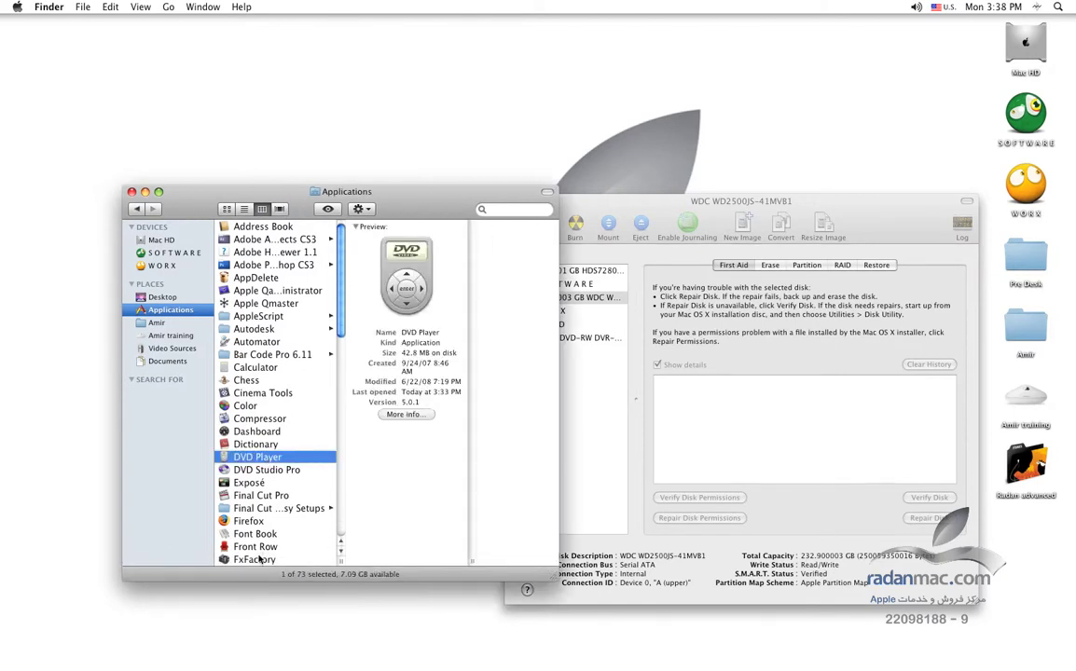
{"action": "scroll", "coordinate": [238, 504], "scroll_direction": "down", "scroll_amount": 5}
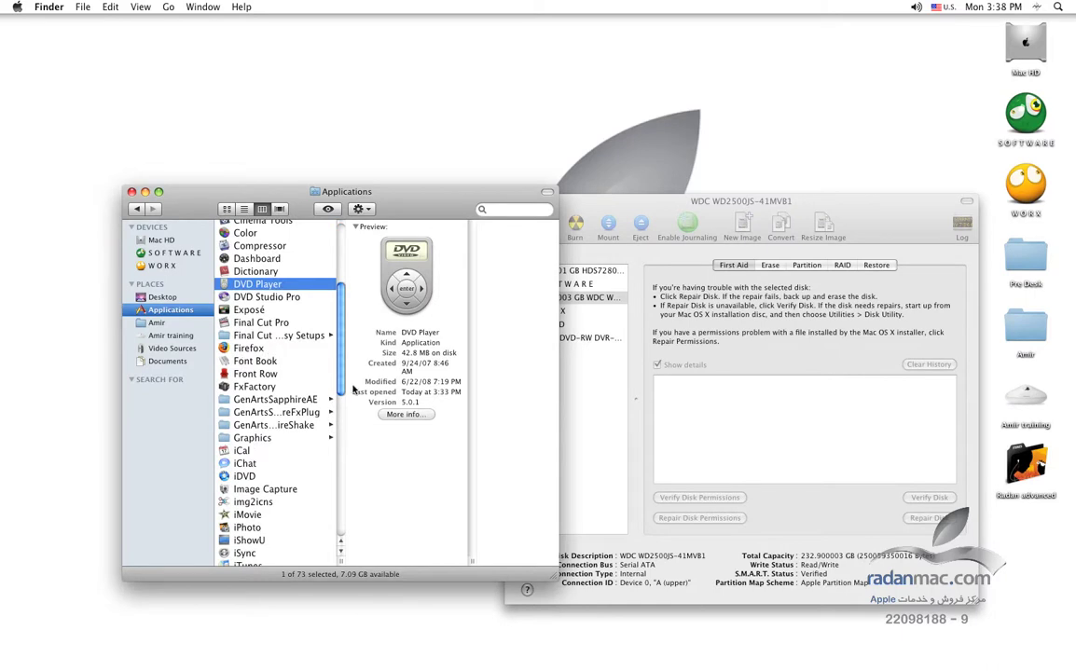
{"action": "scroll", "coordinate": [317, 353], "scroll_direction": "up", "scroll_amount": 5}
{"action": "scroll", "coordinate": [334, 330], "scroll_direction": "up", "scroll_amount": 1}
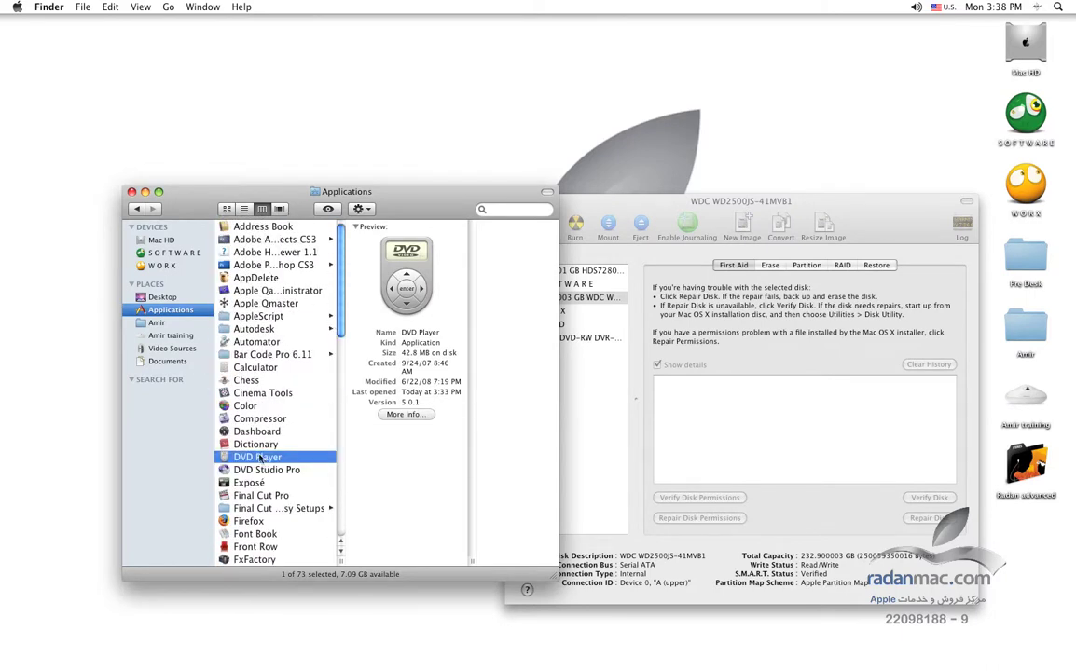
{"action": "key", "text": "super+i"}
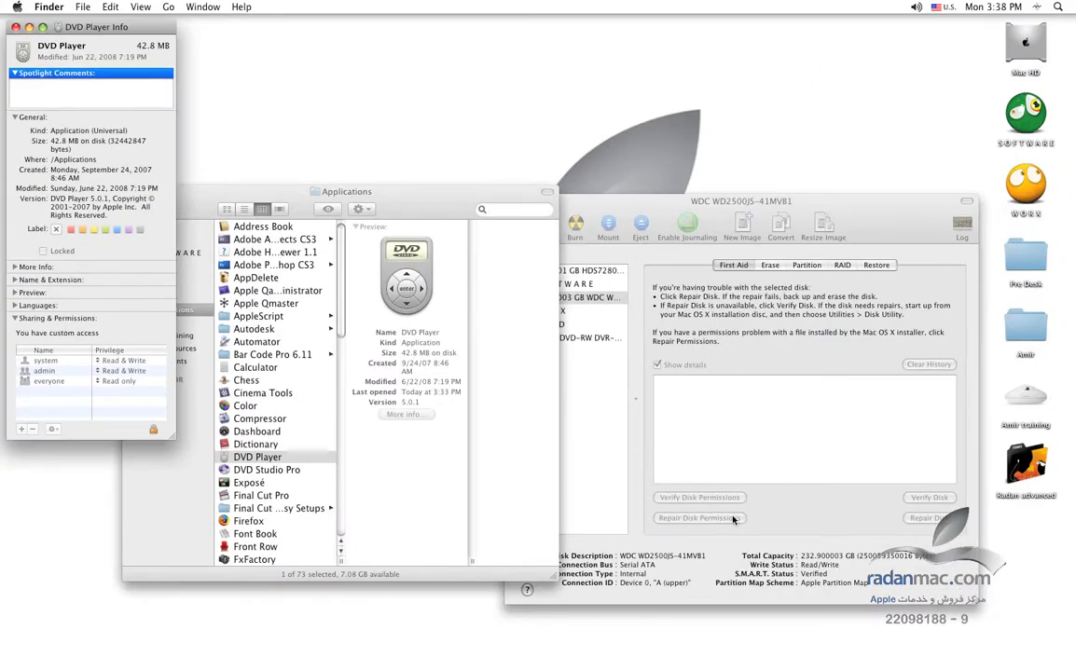
{"action": "key", "text": "super+w"}
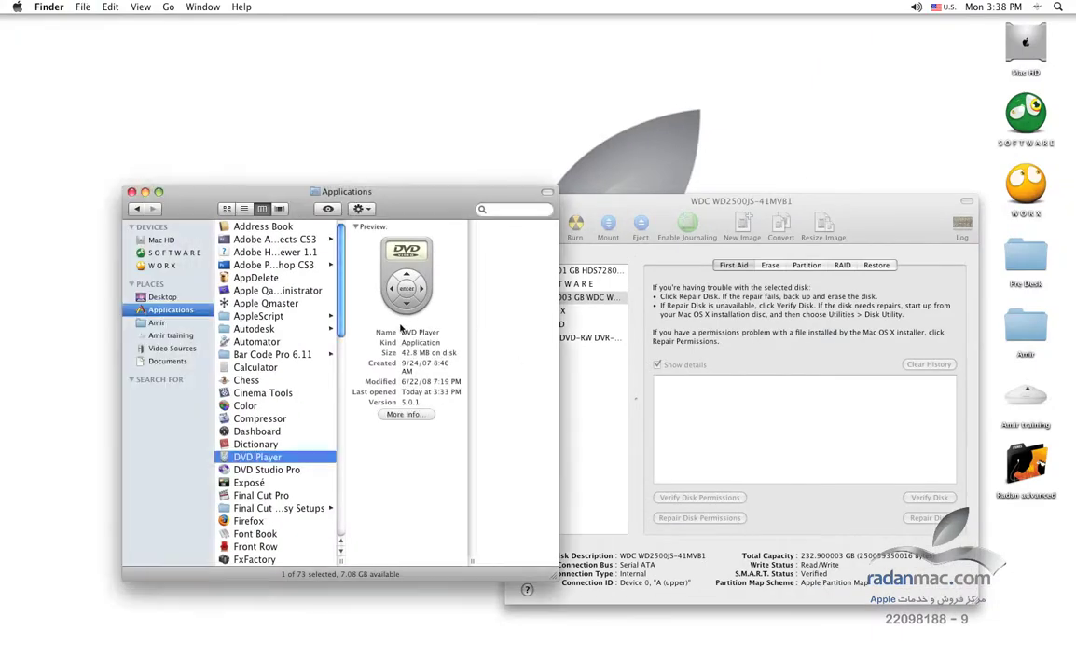
Show the package contents of DVD Player and open the MacOS folder inside Contents
{"action": "right_click", "coordinate": [268, 456]}
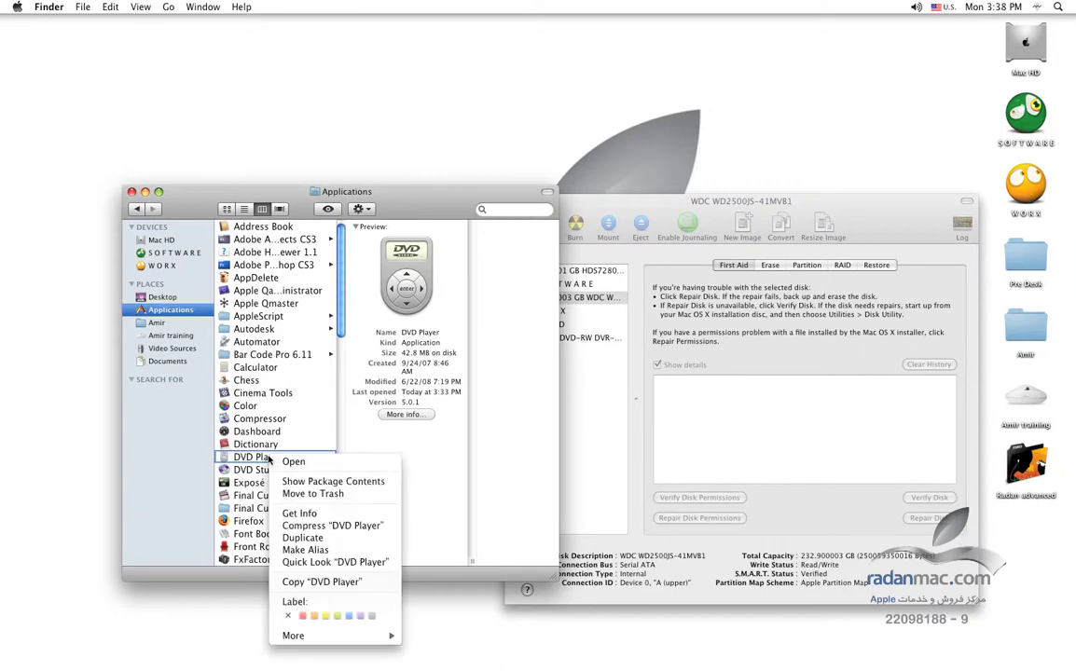
{"action": "left_click", "coordinate": [356, 485]}
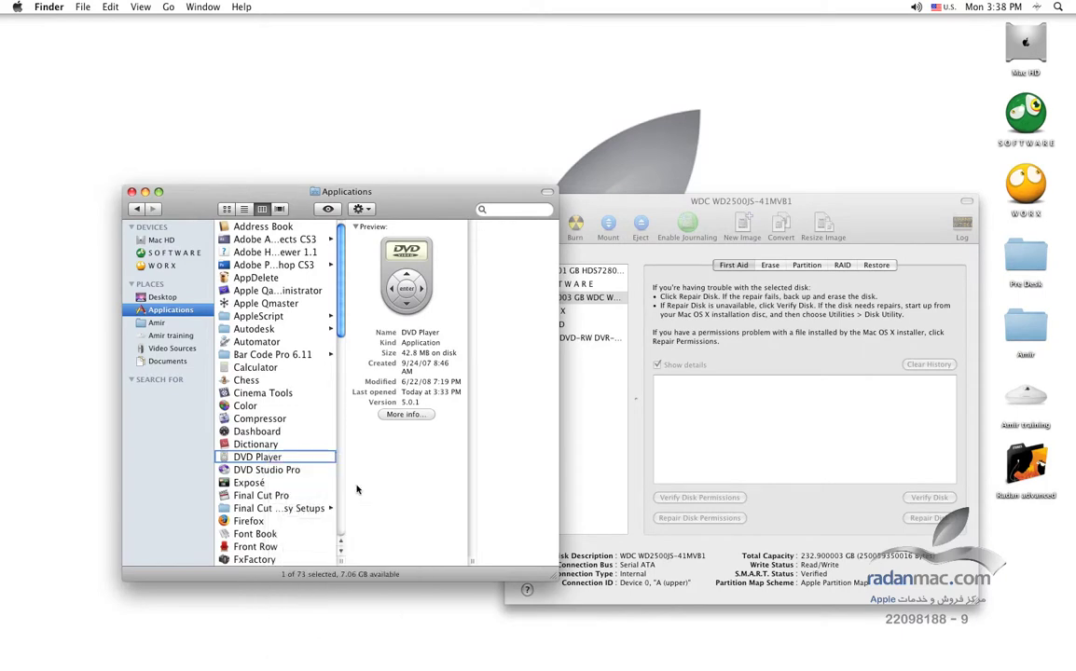
{"action": "left_click_drag", "start_coordinate": [583, 124], "coordinate": [517, 436]}
{"action": "left_click", "coordinate": [408, 420]}
{"action": "left_click_drag", "start_coordinate": [359, 396], "coordinate": [245, 378]}
{"action": "left_click", "coordinate": [400, 424]}
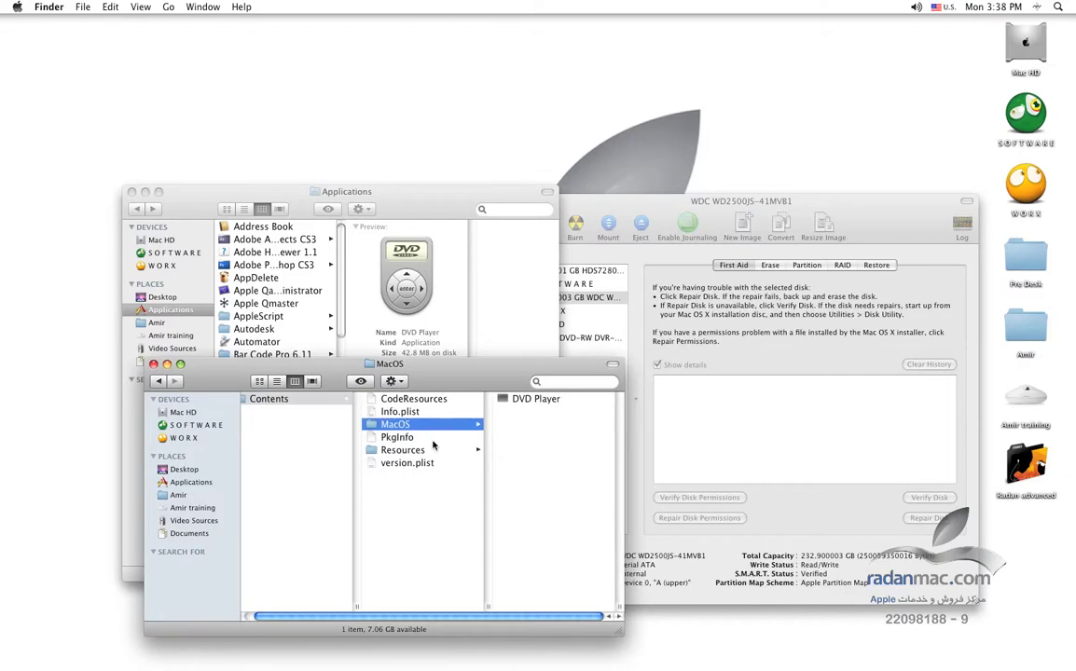
Examine the package's Resources folder and the DVD Player executable in MacOS, and close the package window
{"action": "left_click", "coordinate": [434, 449]}
{"action": "left_click_drag", "start_coordinate": [492, 386], "coordinate": [697, 380]}
{"action": "left_click", "coordinate": [656, 421]}
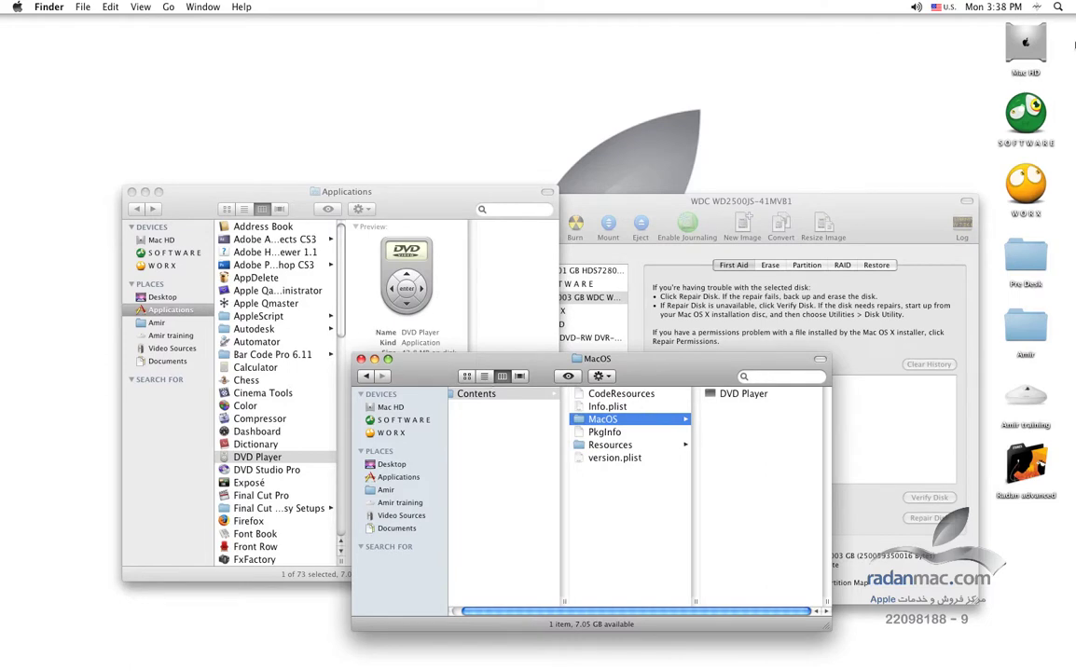
{"action": "mouse_move", "coordinate": [628, 373]}
{"action": "left_mouse_down"}
{"action": "mouse_move", "coordinate": [440, 370]}
{"action": "mouse_move", "coordinate": [643, 379]}
{"action": "left_mouse_up"}
{"action": "left_click", "coordinate": [548, 396]}
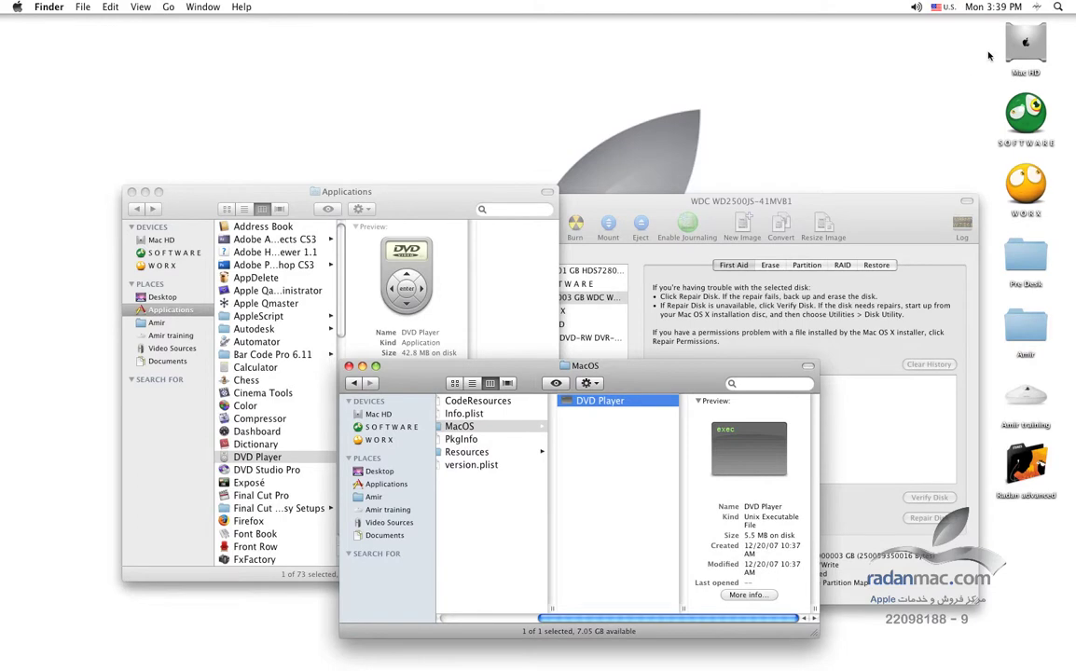
{"action": "left_click_drag", "start_coordinate": [710, 386], "coordinate": [515, 390]}
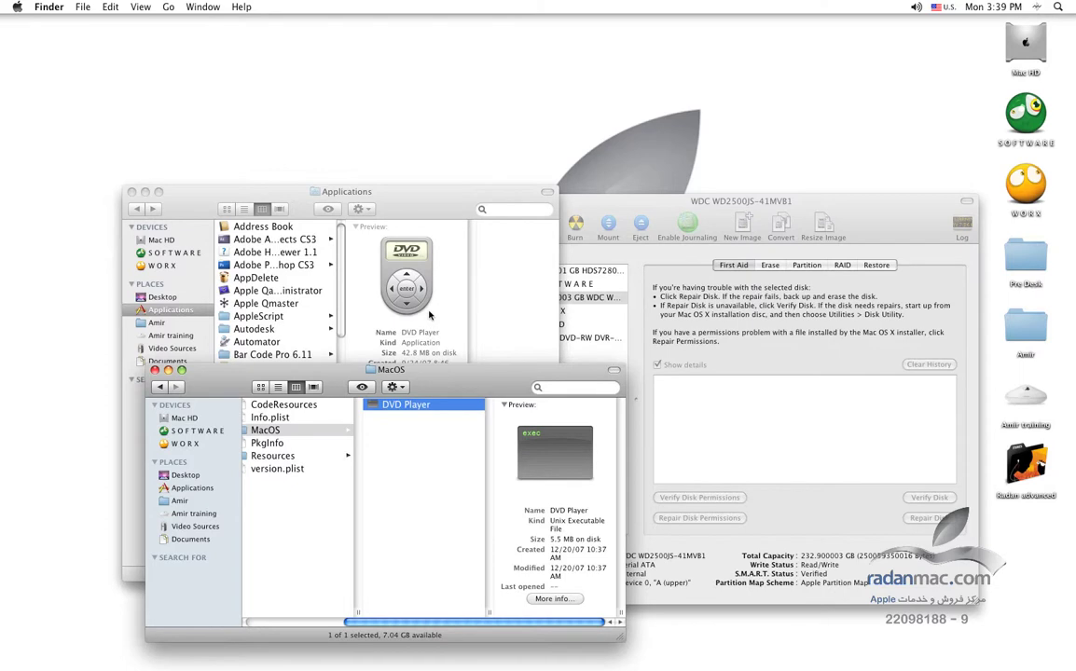
{"action": "key", "text": "super+w"}
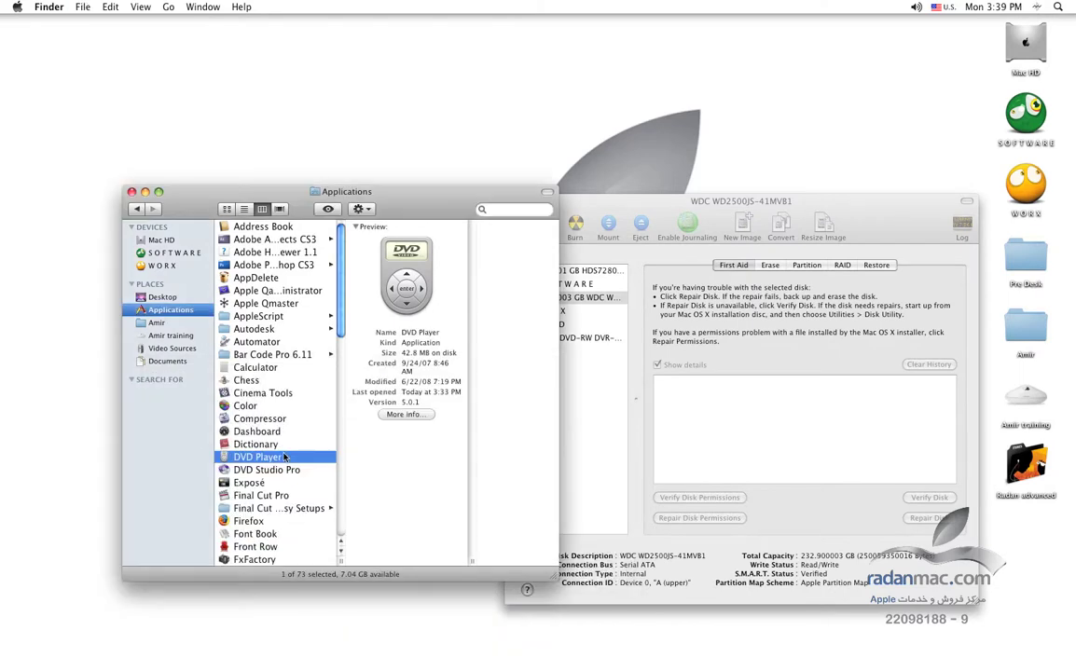
Close the Applications window and switch to Disk Utility, leaving its window in front on the desktop
{"action": "left_click_drag", "start_coordinate": [434, 190], "coordinate": [431, 204]}
{"action": "left_click_drag", "start_coordinate": [881, 214], "coordinate": [877, 241]}
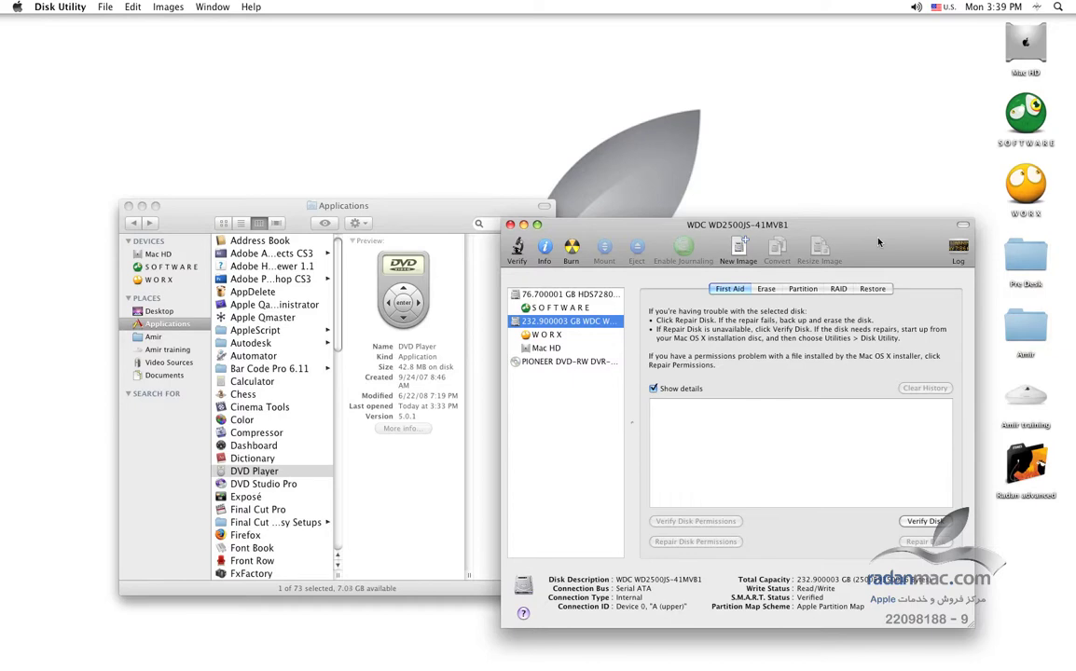
{"action": "left_click_drag", "start_coordinate": [878, 243], "coordinate": [872, 184]}
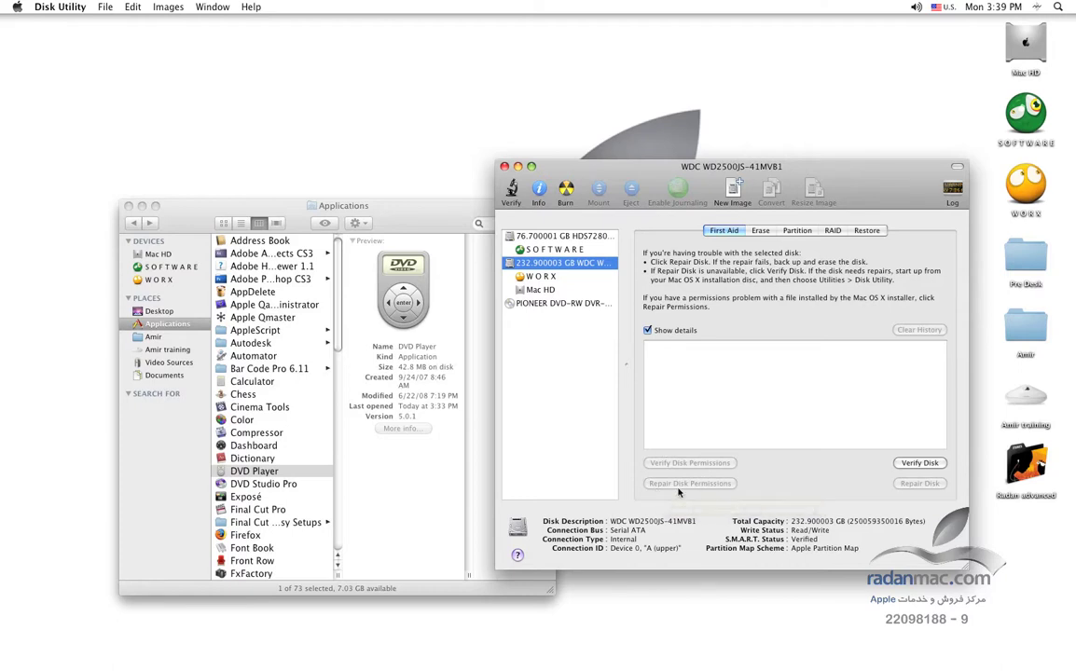
{"action": "left_click", "coordinate": [423, 485]}
{"action": "key", "text": "super+w"}
{"action": "left_click_drag", "start_coordinate": [863, 182], "coordinate": [876, 217]}
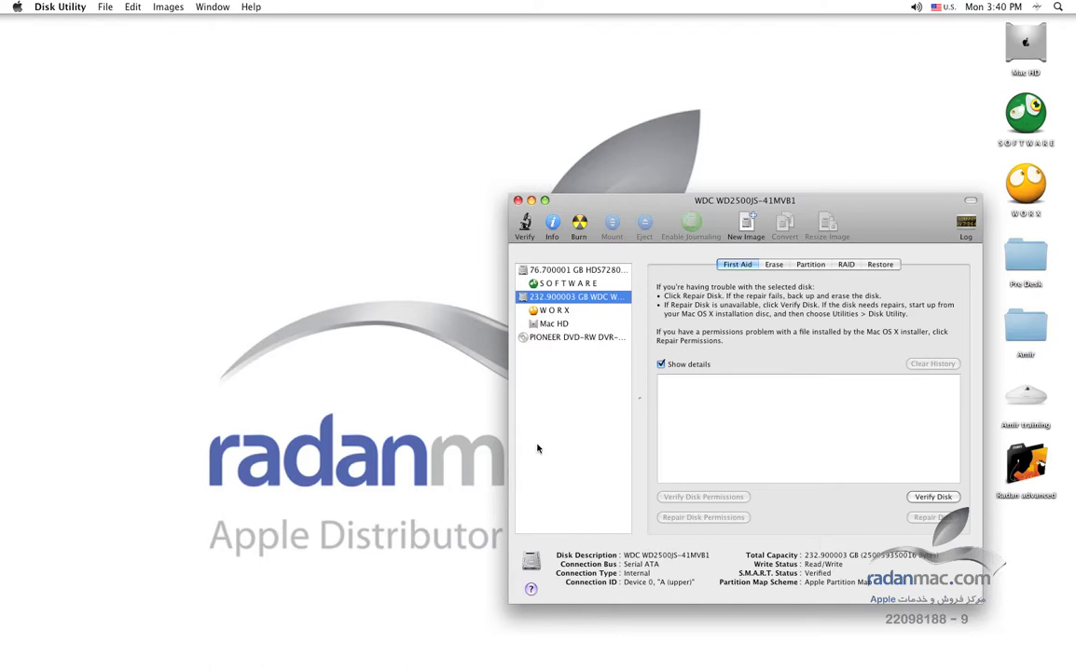
{"action": "mouse_move", "coordinate": [903, 227]}
{"action": "left_mouse_down"}
{"action": "mouse_move", "coordinate": [918, 198]}
{"action": "mouse_move", "coordinate": [903, 229]}
{"action": "left_mouse_up"}
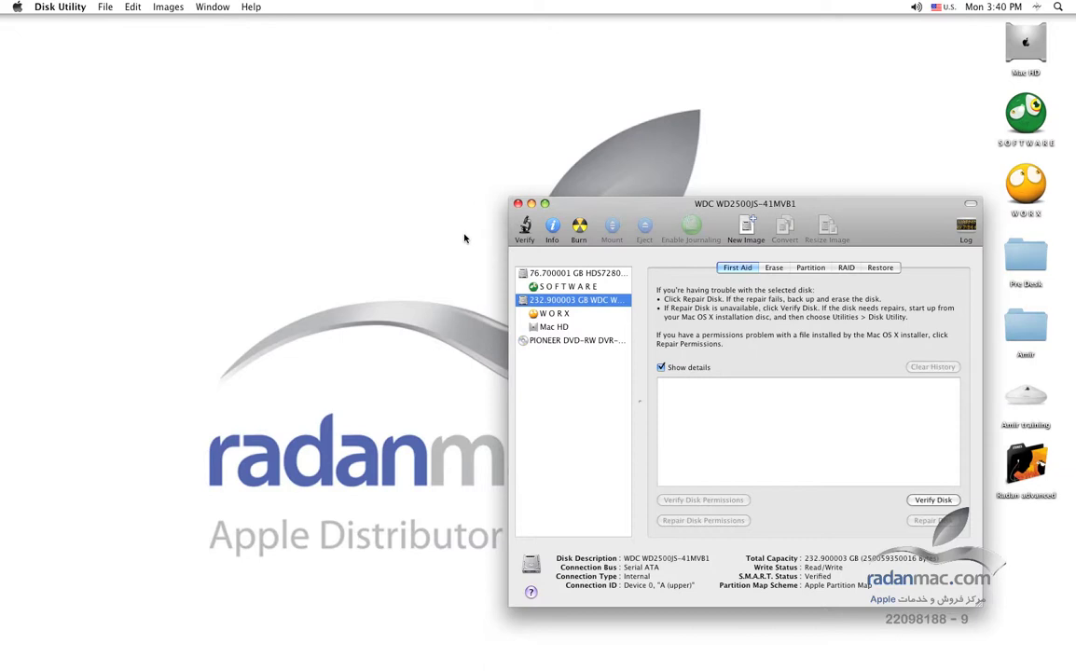
{"action": "left_click", "coordinate": [187, 121]}
{"action": "left_click", "coordinate": [169, 6]}
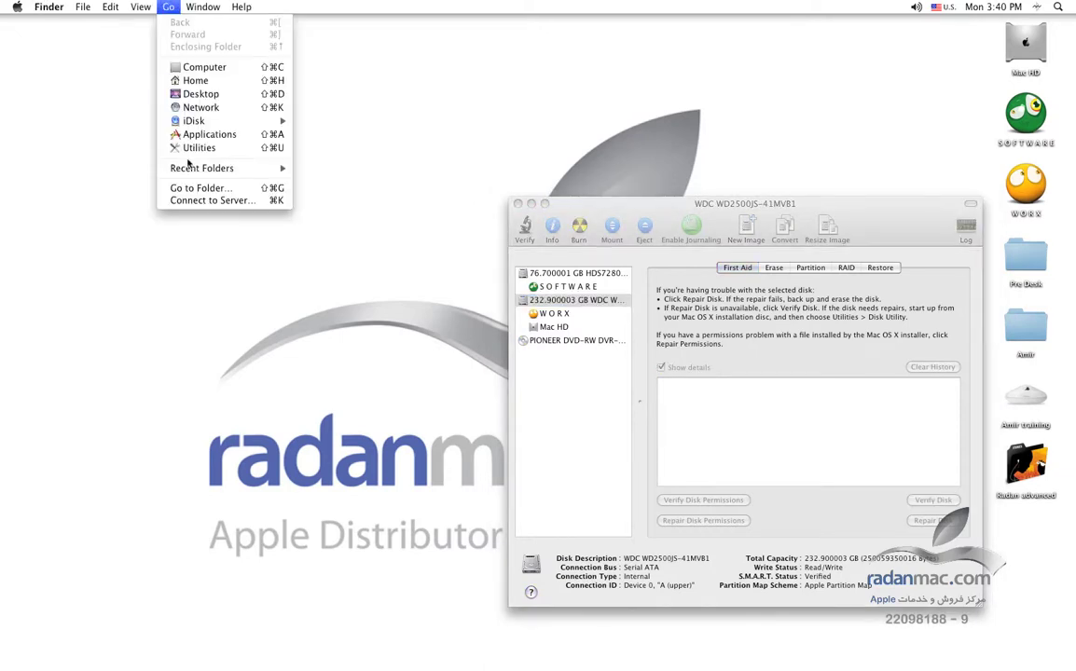
{"action": "left_click", "coordinate": [921, 217]}
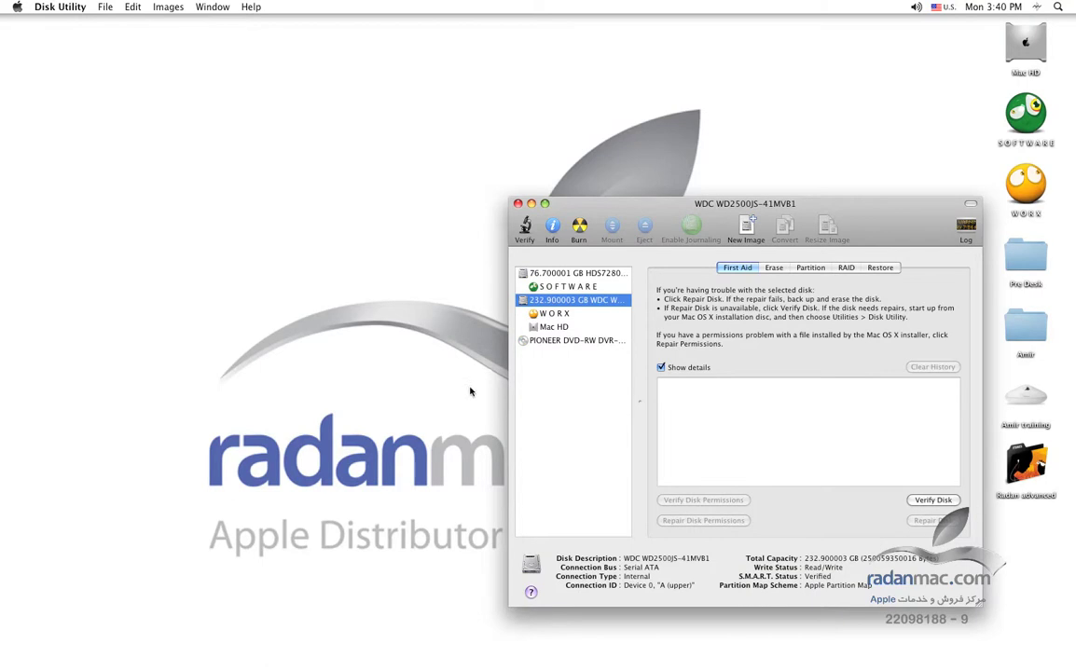
{"action": "left_click", "coordinate": [41, 5]}
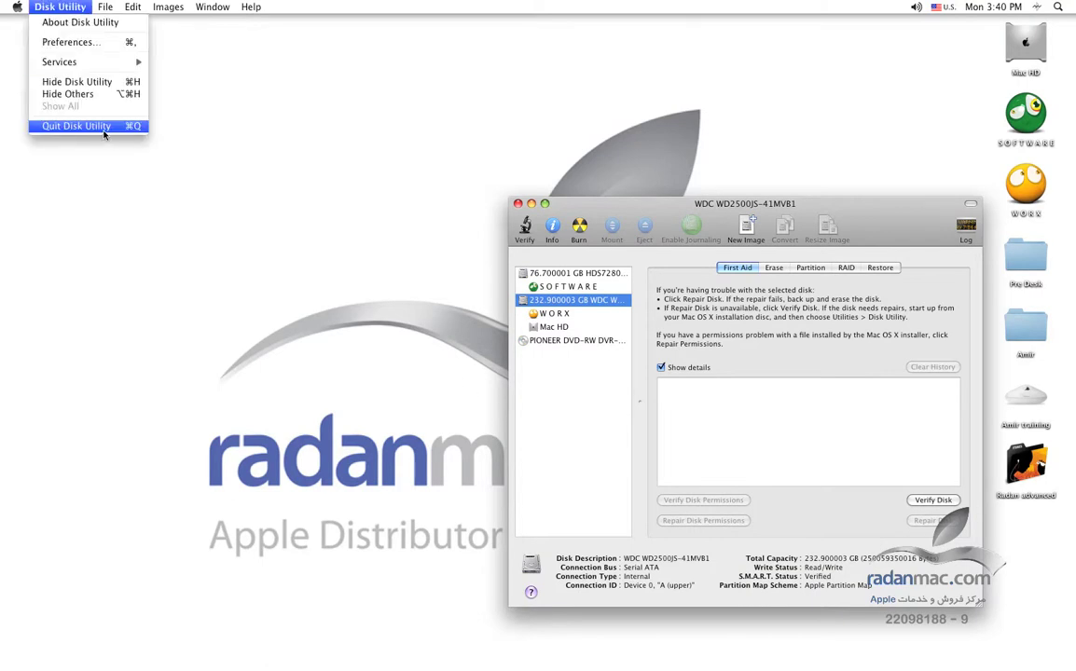
{"action": "left_click", "coordinate": [271, 168]}
{"action": "left_click", "coordinate": [16, 7]}
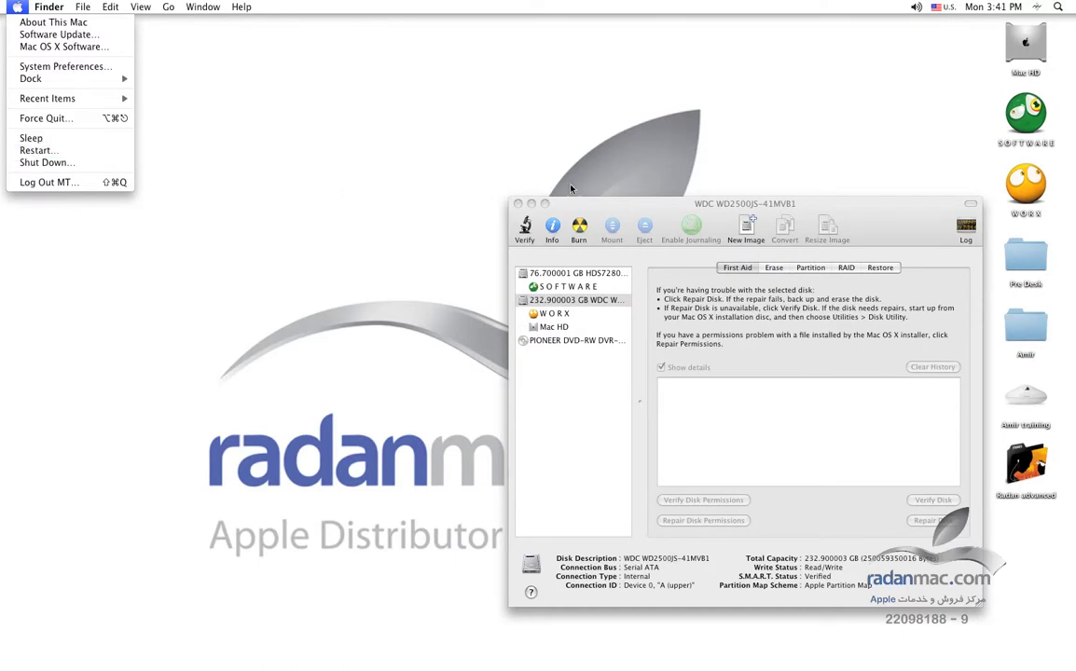
{"action": "left_click", "coordinate": [826, 193]}
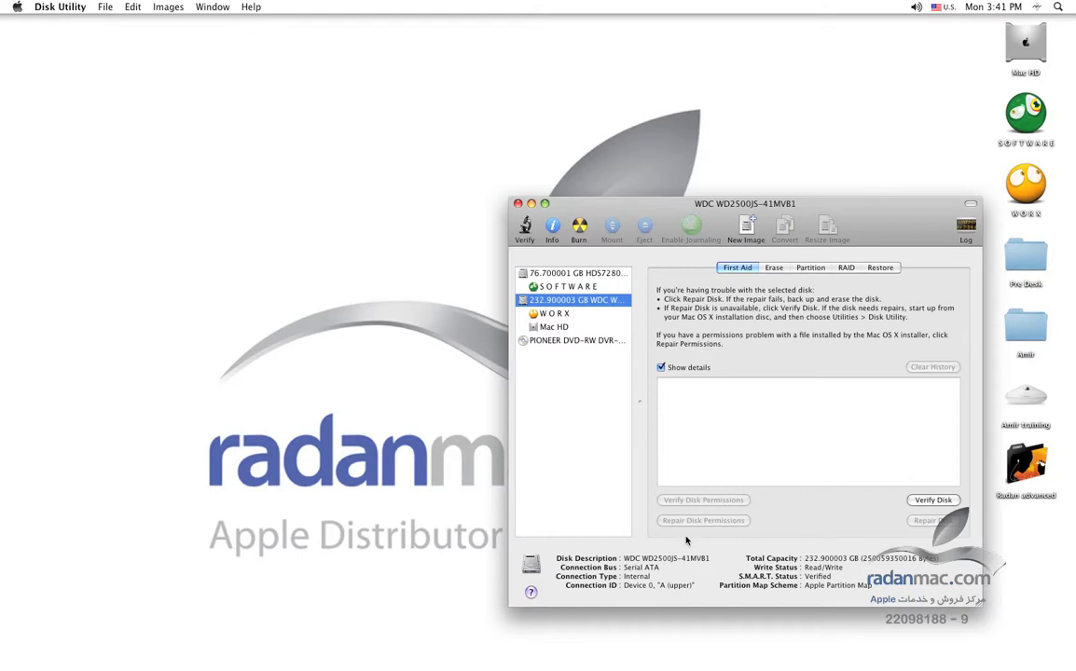
{"action": "left_click_drag", "start_coordinate": [884, 214], "coordinate": [882, 223]}
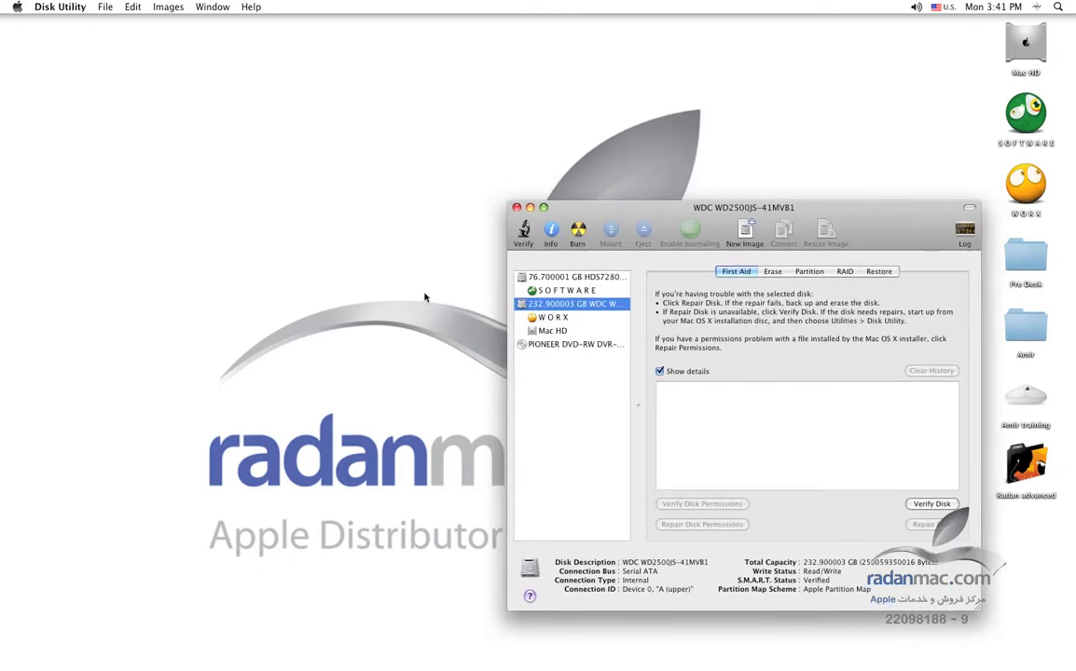